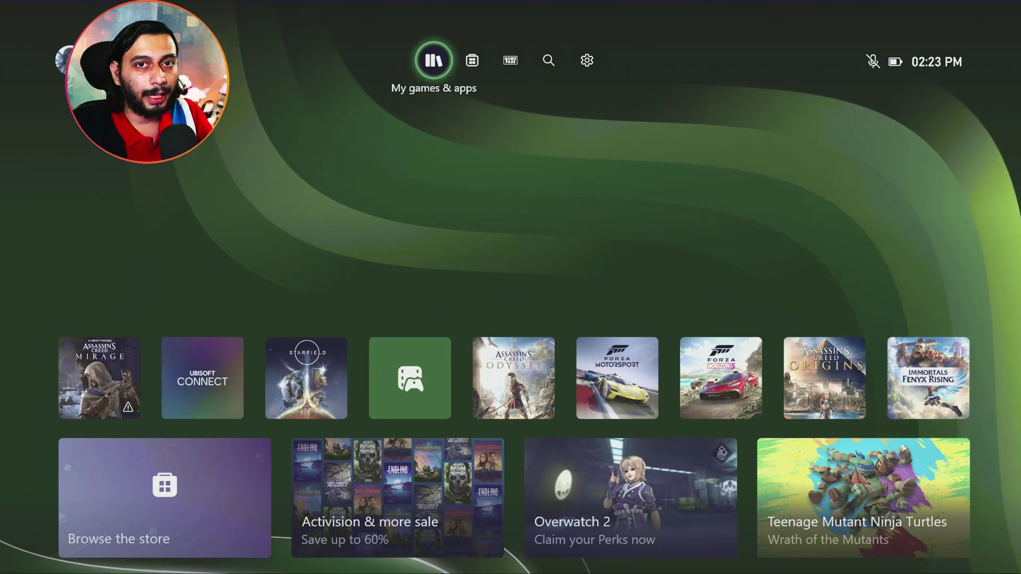
Open the Microsoft Store and go to its search page.
key("Down")
key("Down")
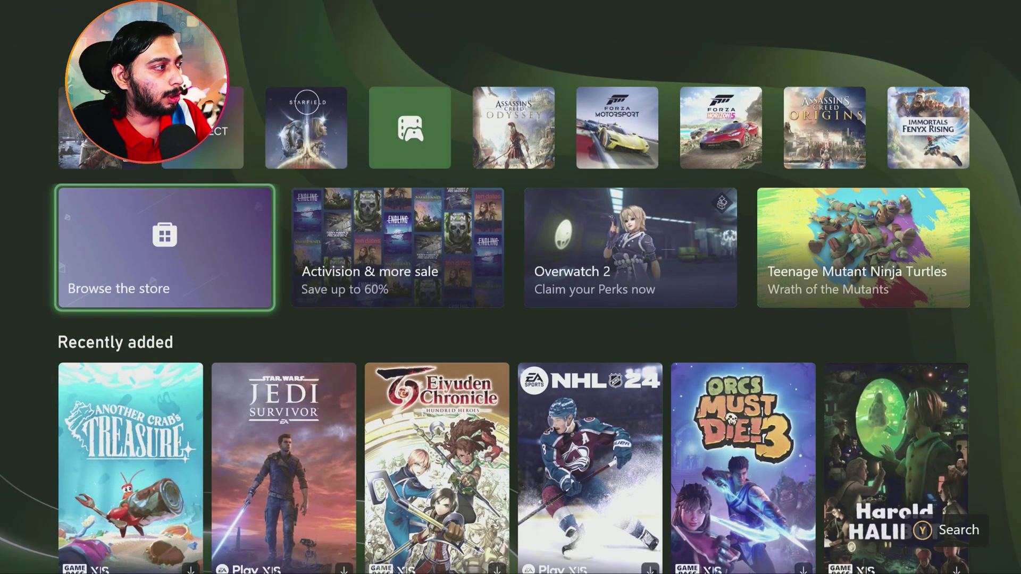
key("Return")
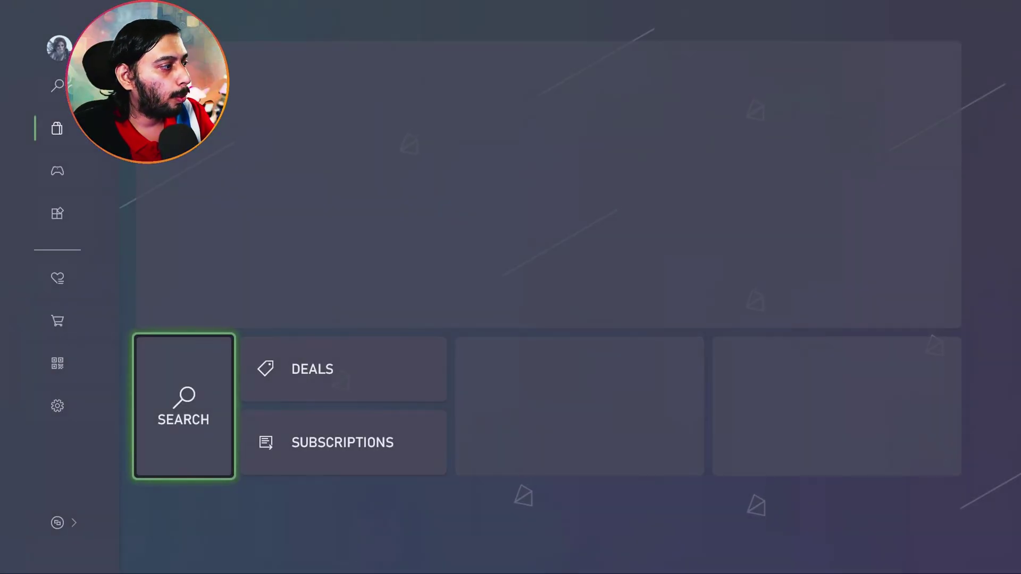
key("Return")
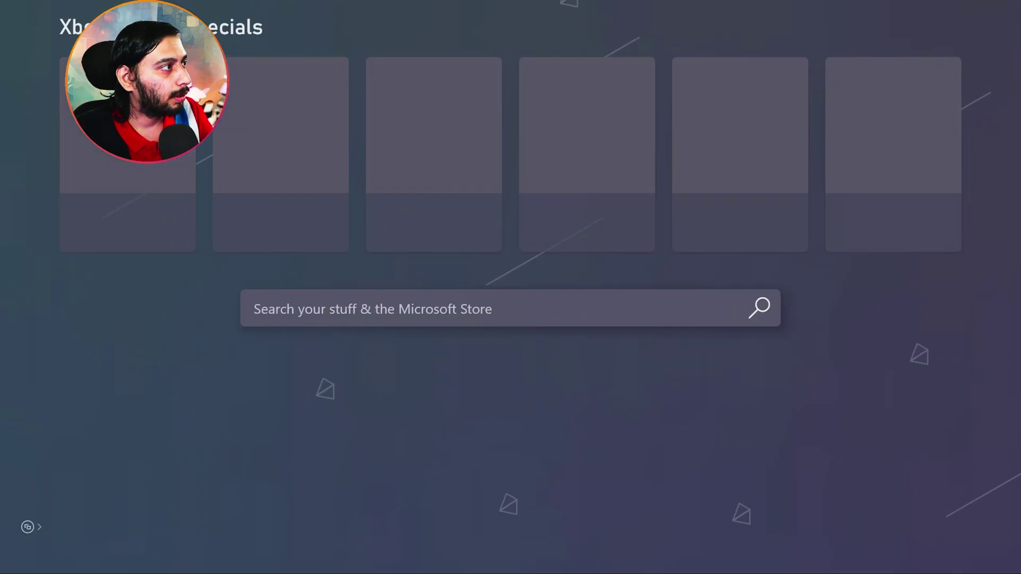
Search for 'Fort' and open the Fortnite store page by Epic Games Inc.
type("y")
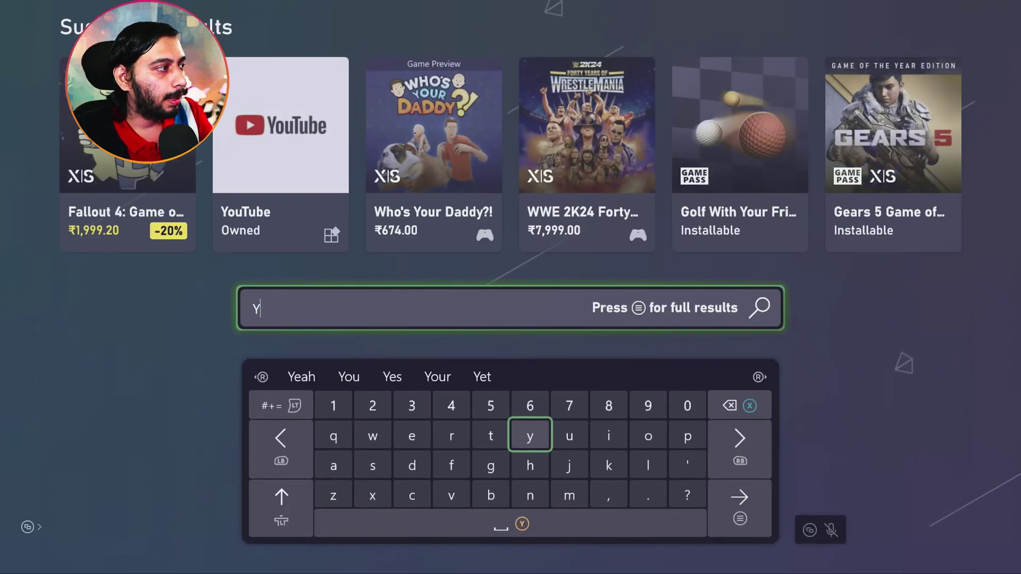
key("Down")
key("BackSpace")
type("F")
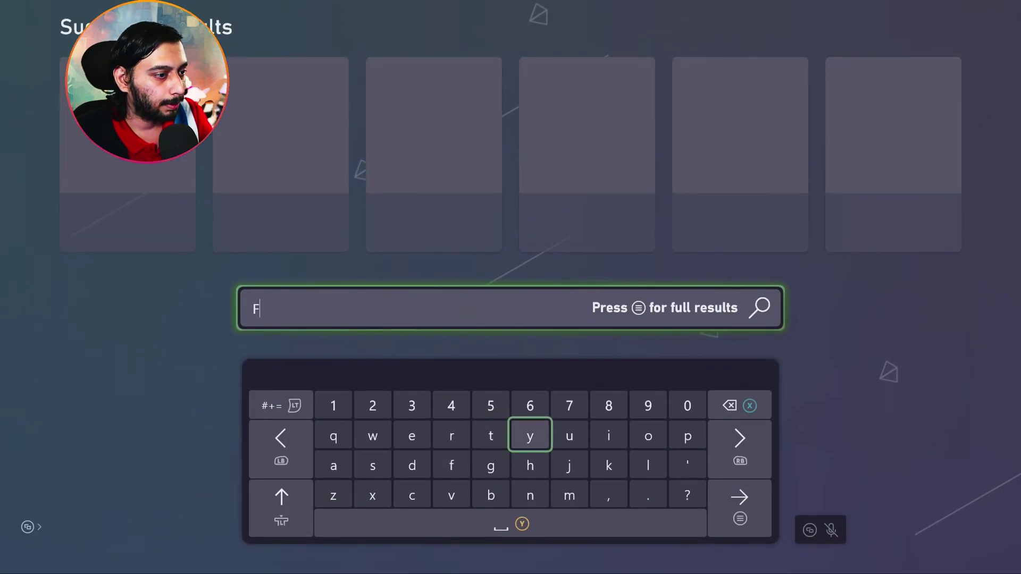
type("ort")
key("Up")
key("Up")
key("Left")
key("Left")
key("Return")
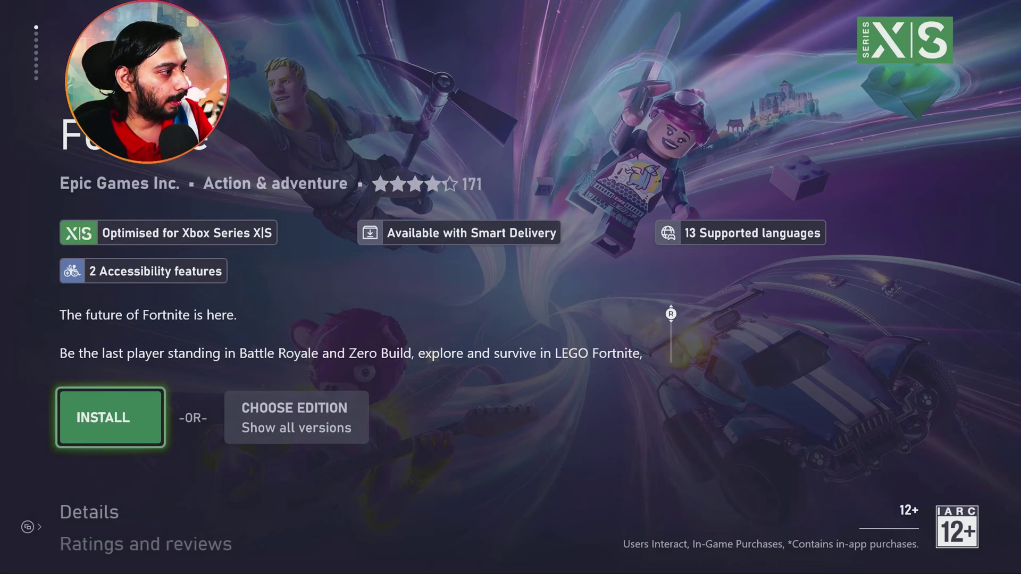
Start the 68.06 GB Fortnite install and view it in the install queue.
key("Return")
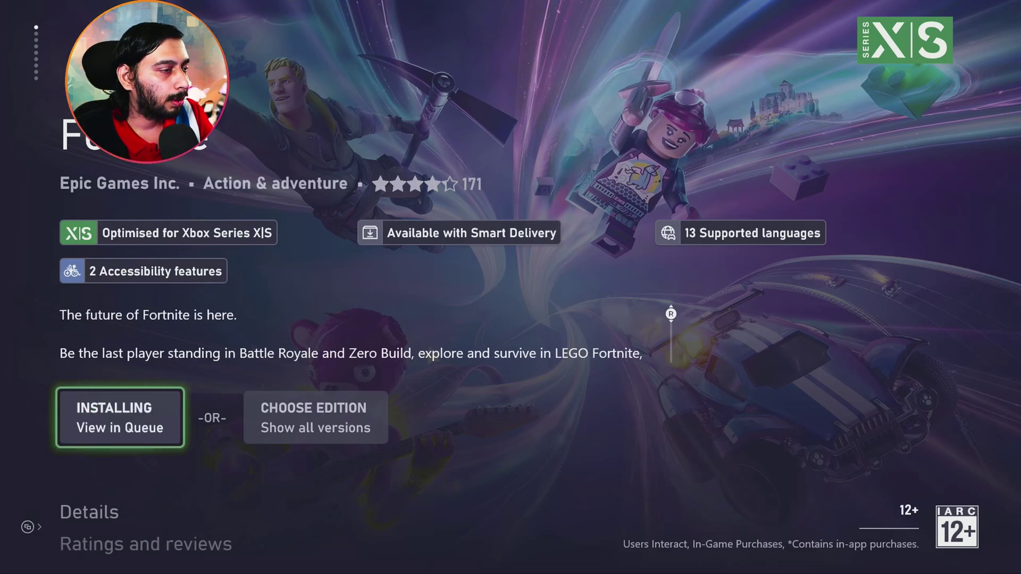
key("super")
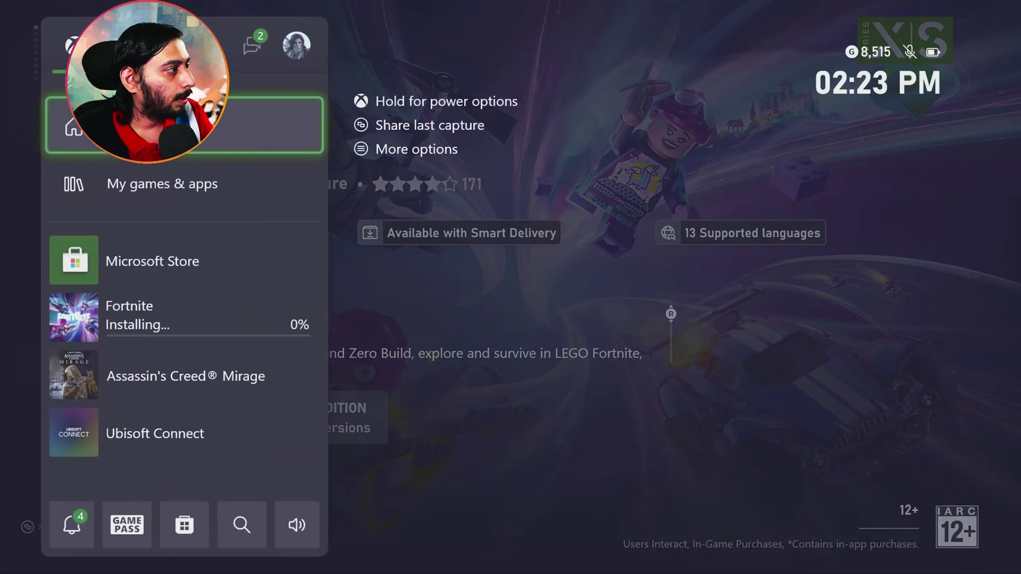
key("Down")
key("Down")
key("Down")
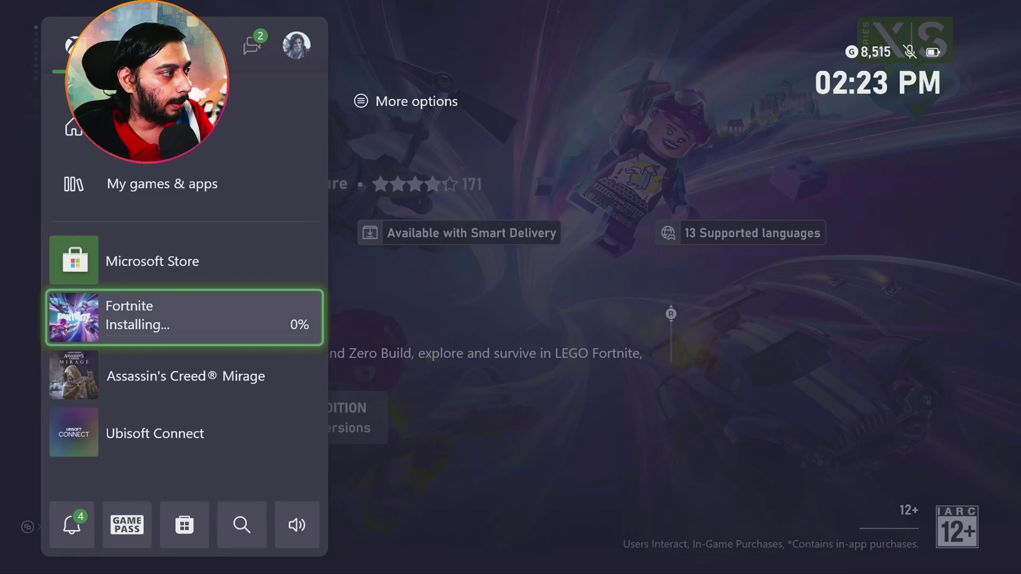
key("Return")
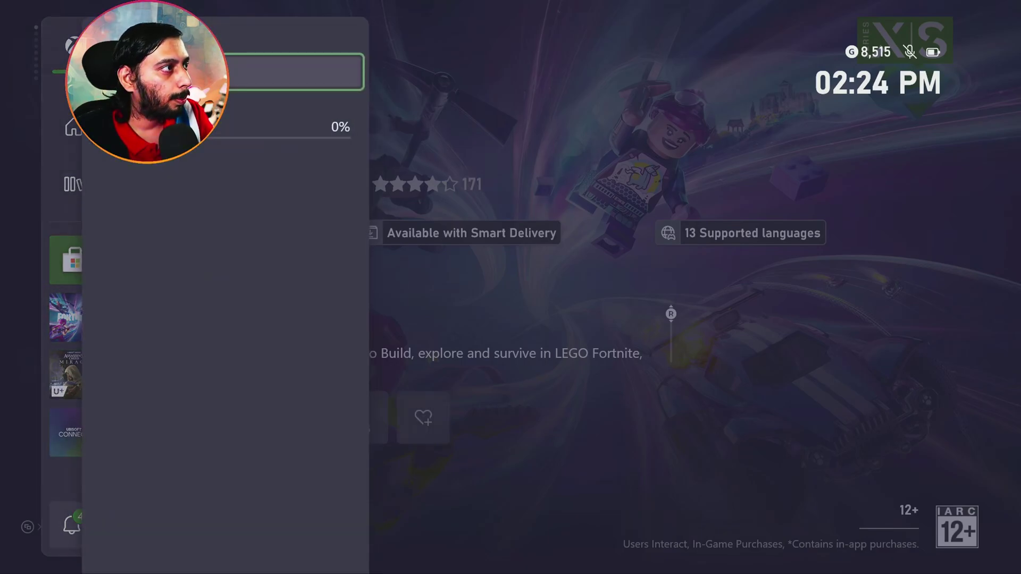
key("Return")
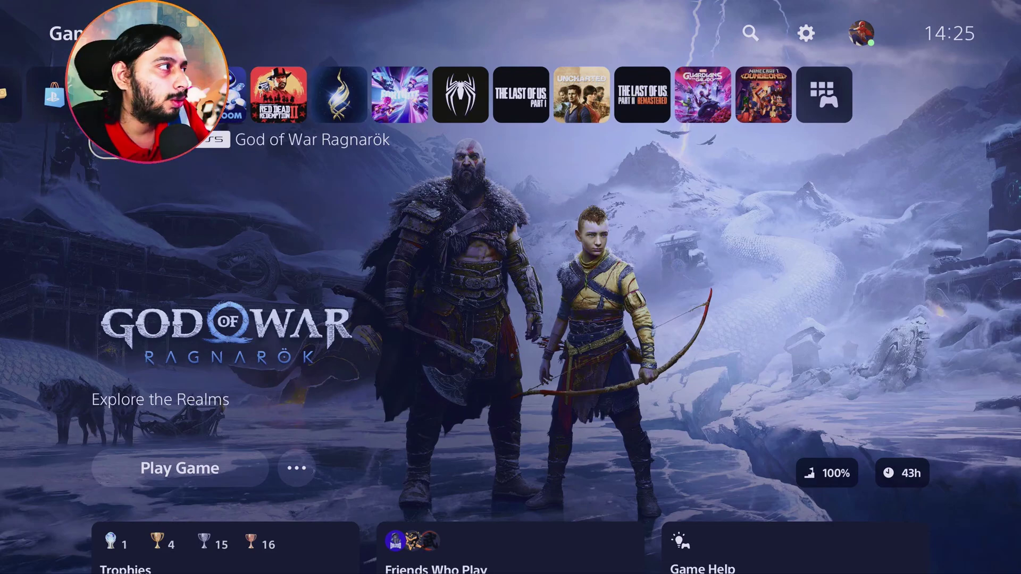
Open the PlayStation Store from the home screen and go to its search page.
key("Left")
key("Return")
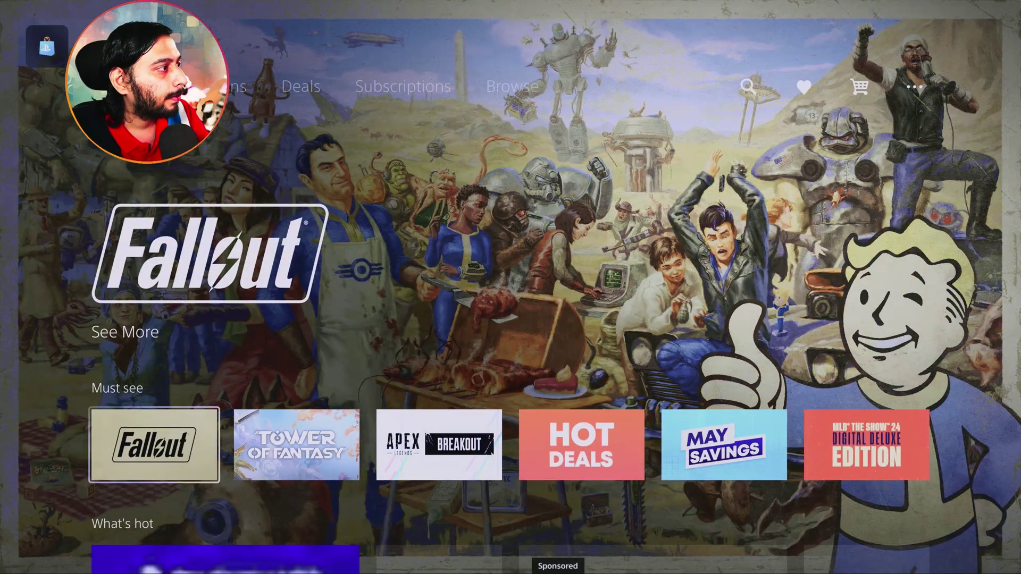
key("Up")
key("Right")
key("Right")
key("Right")
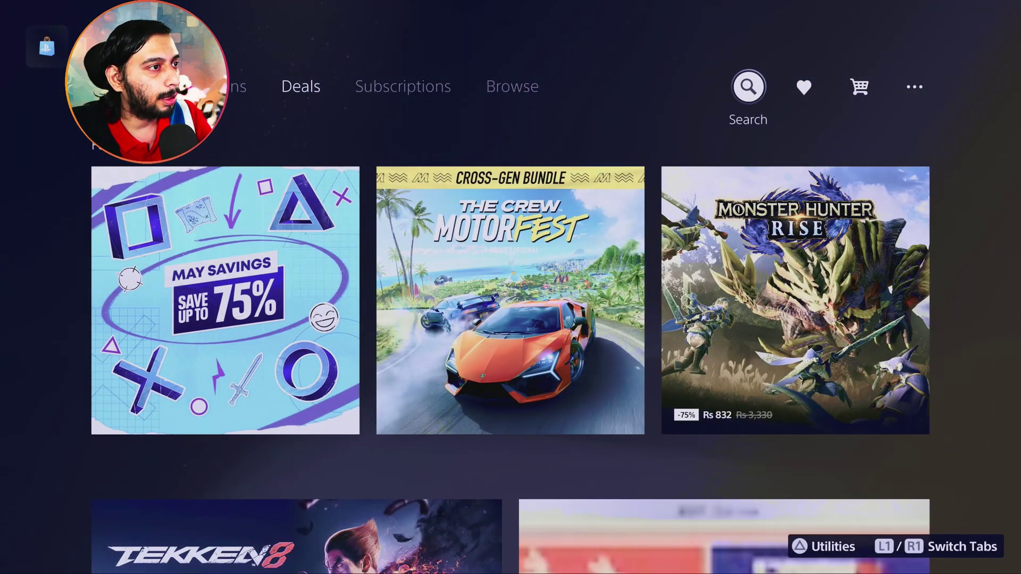
key("Return")
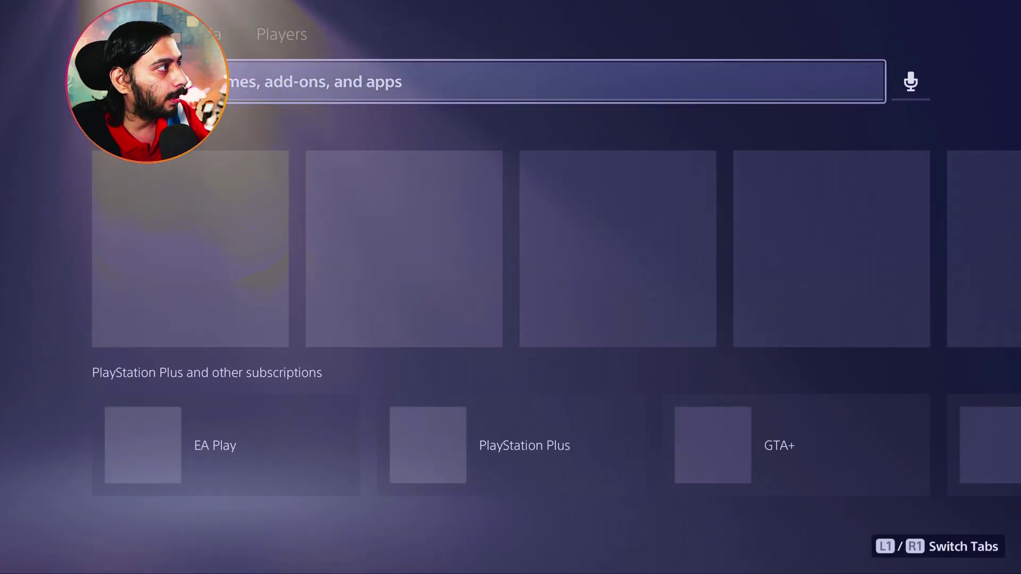
Search for 'Fort' and open the installed Fortnite's game hub with Play Game.
key("Left")
type("F")
key("Up")
key("Right")
key("Right")
key("Right")
key("Right")
key("Right")
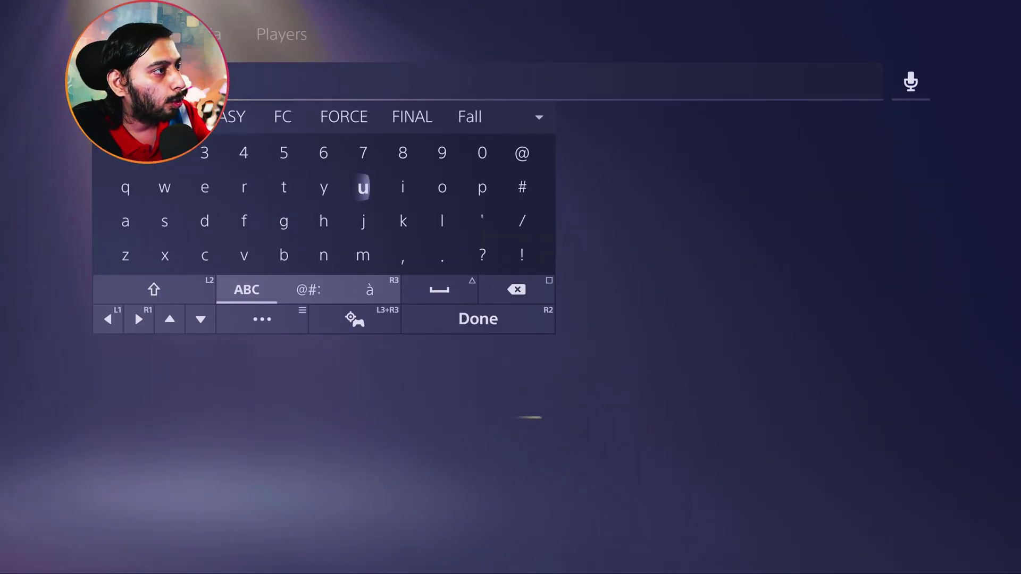
type("o")
key("Left")
key("Left")
key("Left")
key("Left")
key("Left")
type("r")
key("Right")
type("t")
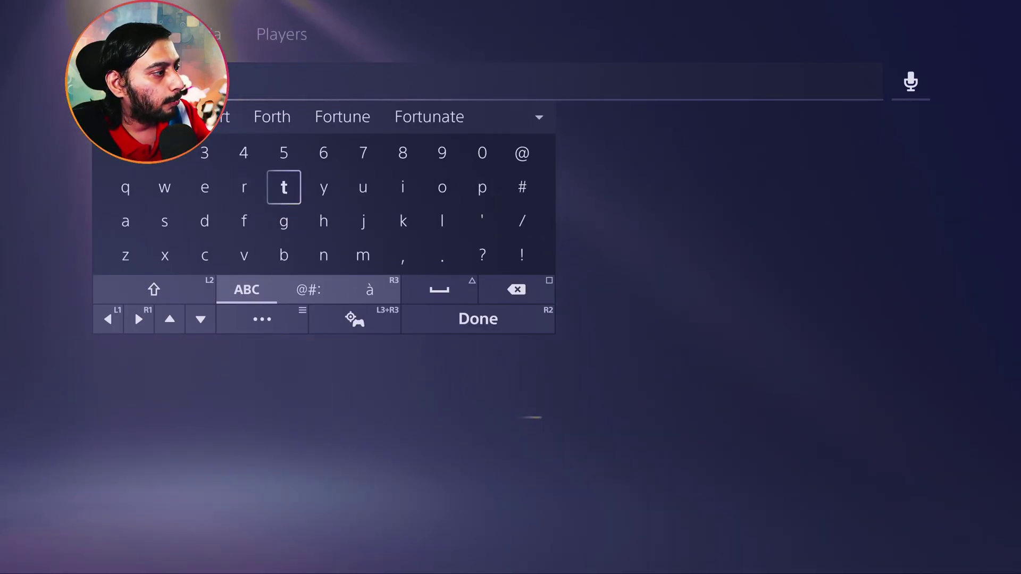
key("Down")
key("Down")
key("Down")
key("Down")
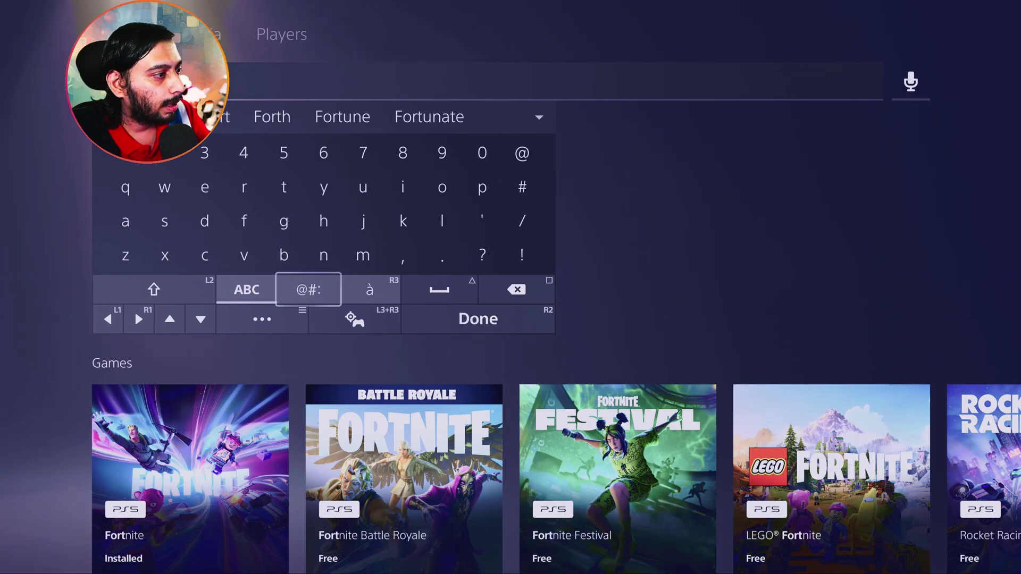
key("Down")
key("Return")
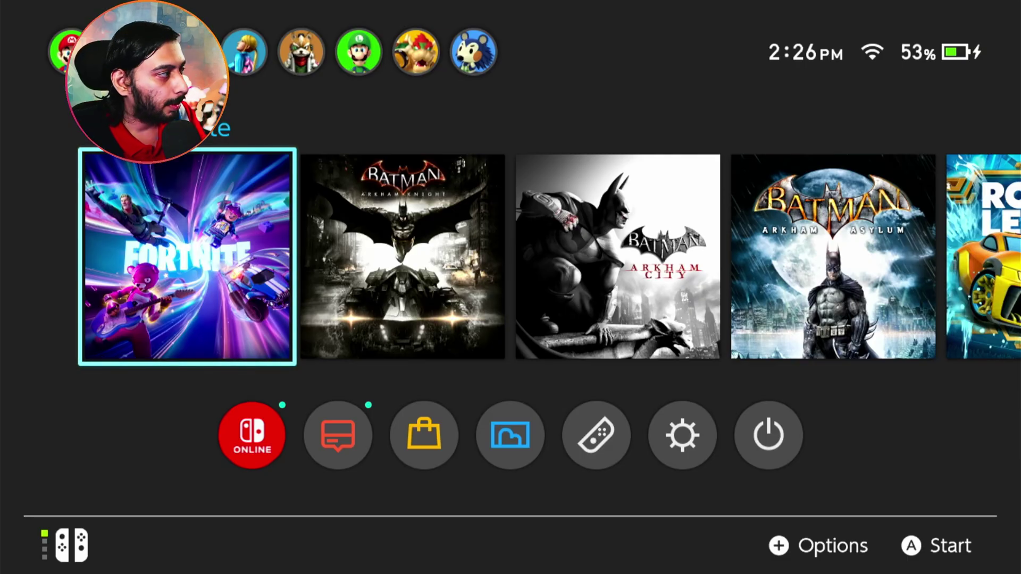
Open the Nintendo eShop with the user profile and go to its search page.
key("Down")
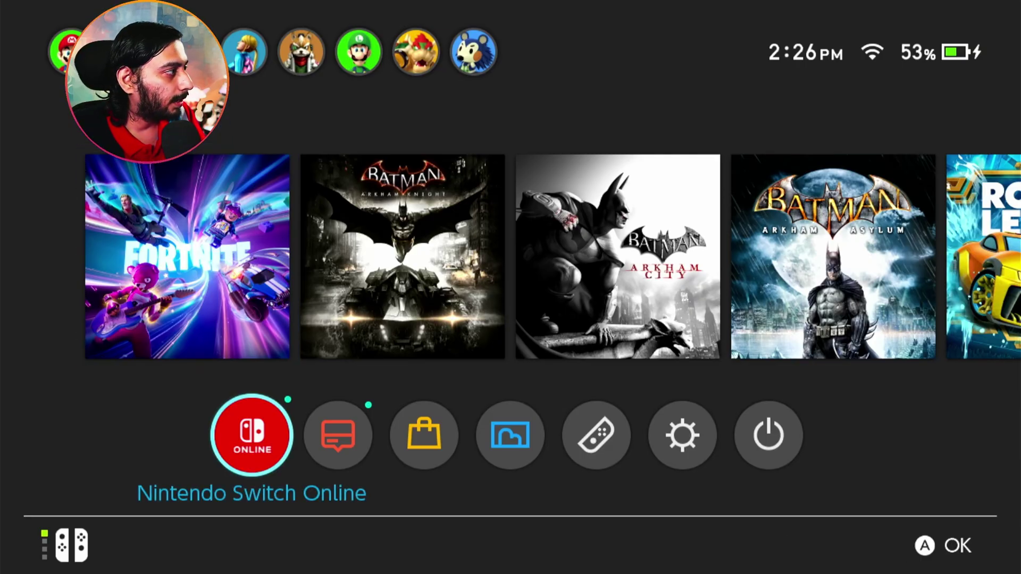
key("Right")
key("Right")
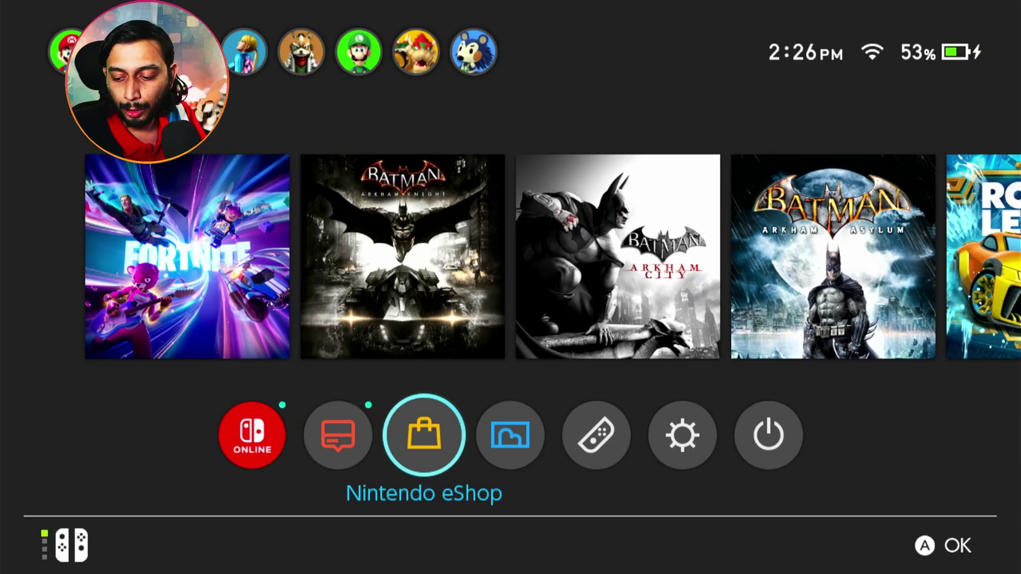
key("Return")
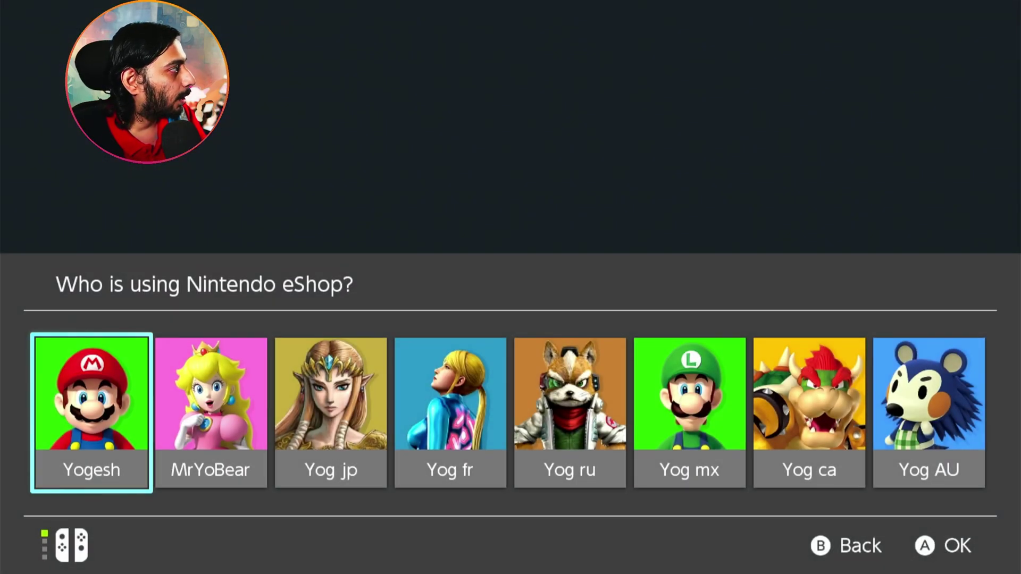
key("Return")
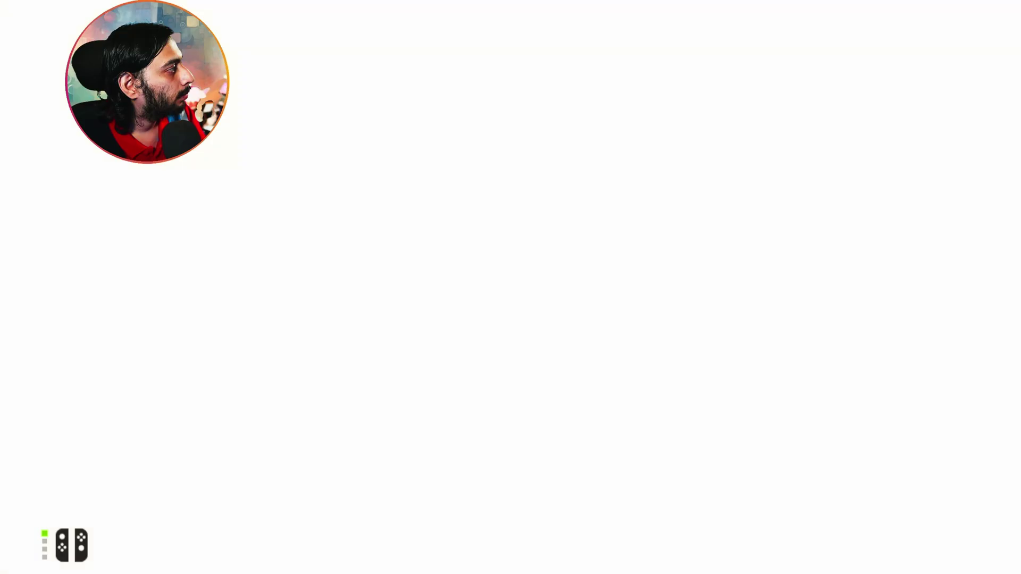
key("Left")
Search 'fortnite', confirm it shows Purchased, then close the eShop.
key("Return")
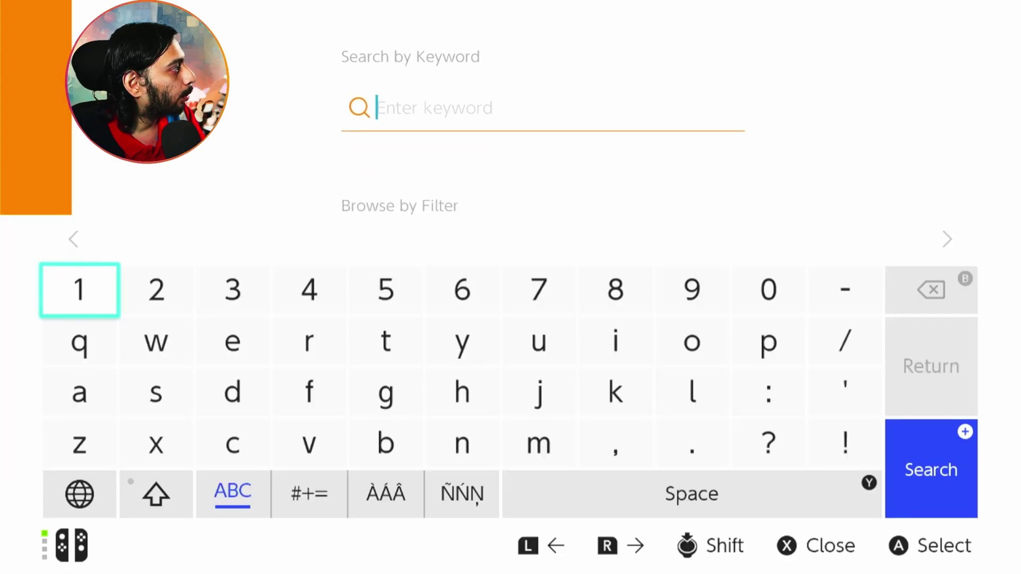
type("for")
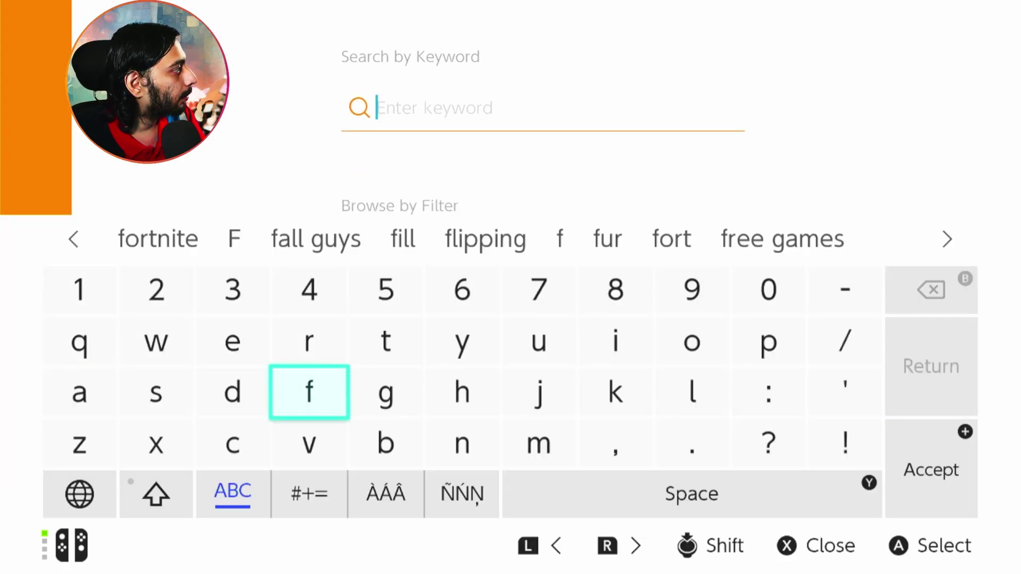
type("tnite")
key("Return")
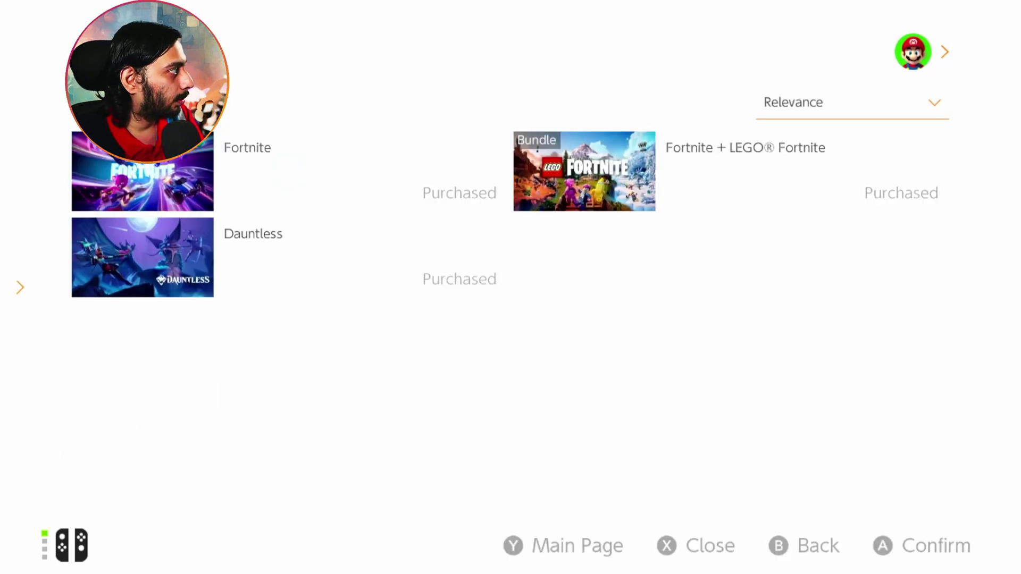
key("Return")
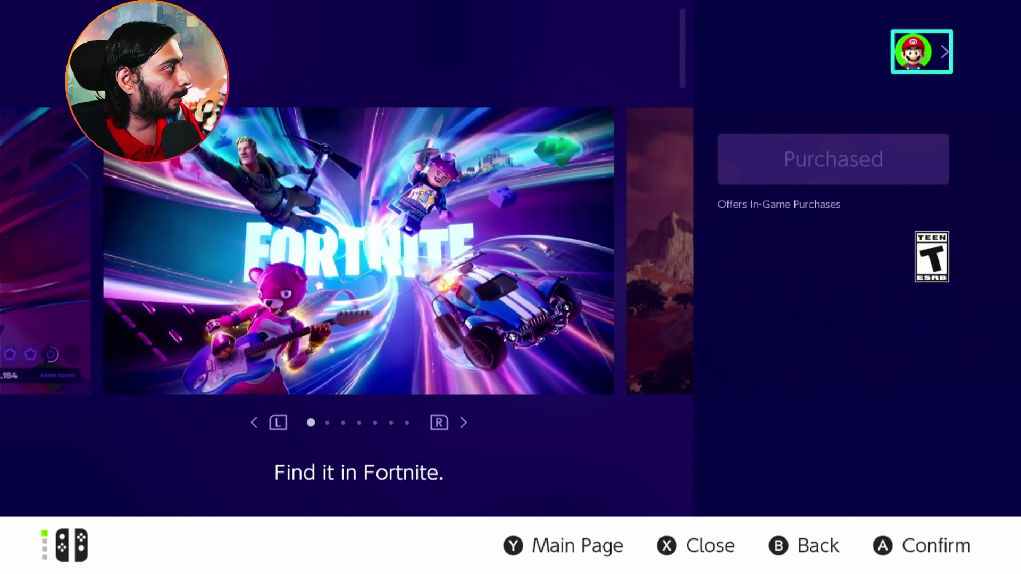
key("Escape")
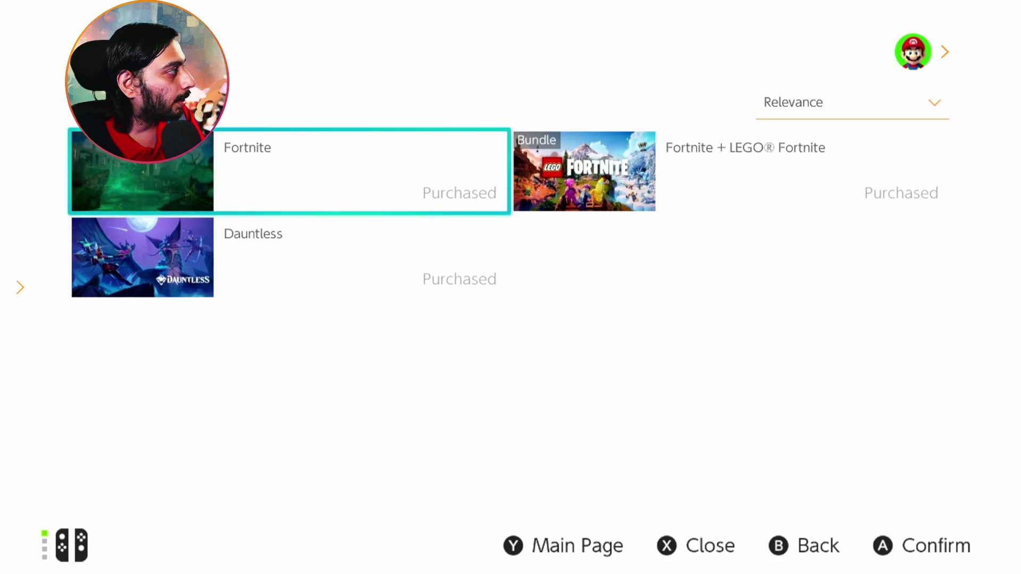
key("Return")
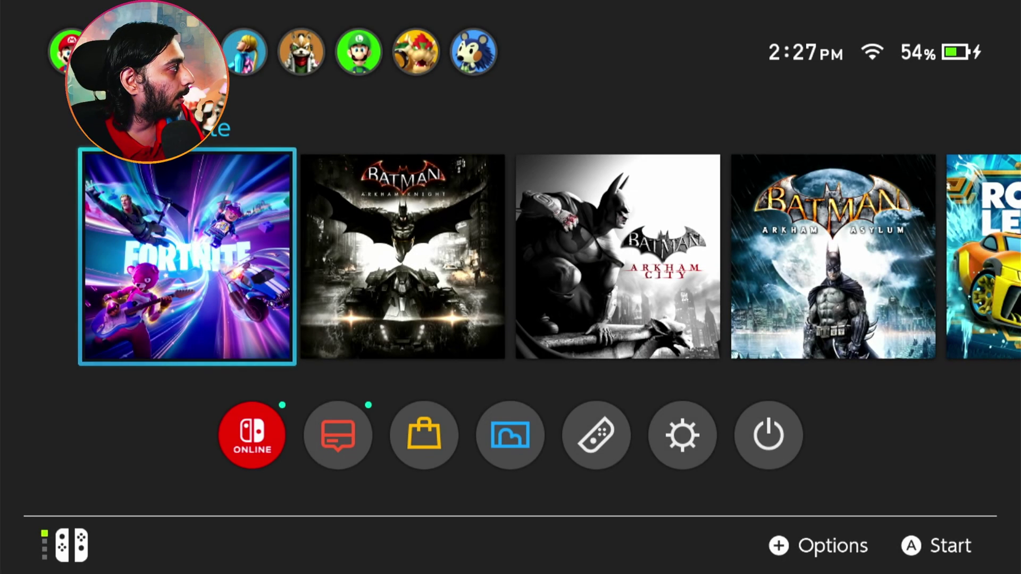
Open Redownload Software from All Software and pick the eShop user.
key("Right")
key("Right")
key("Right")
key("Right")
key("Right")
key("Right")
key("Right")
key("Right")
key("Right")
key("Right")
key("Right")
key("Right")
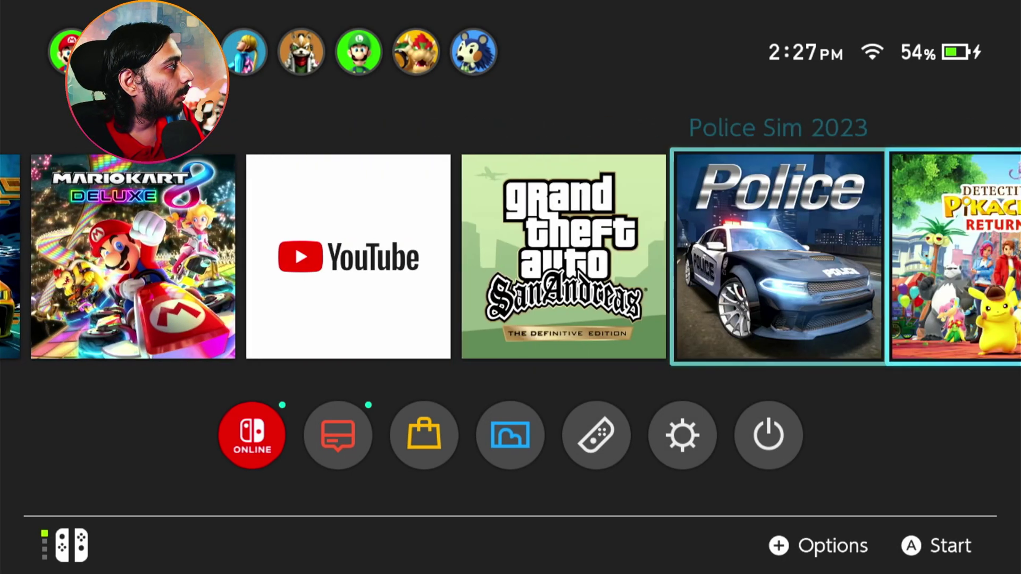
key("Return")
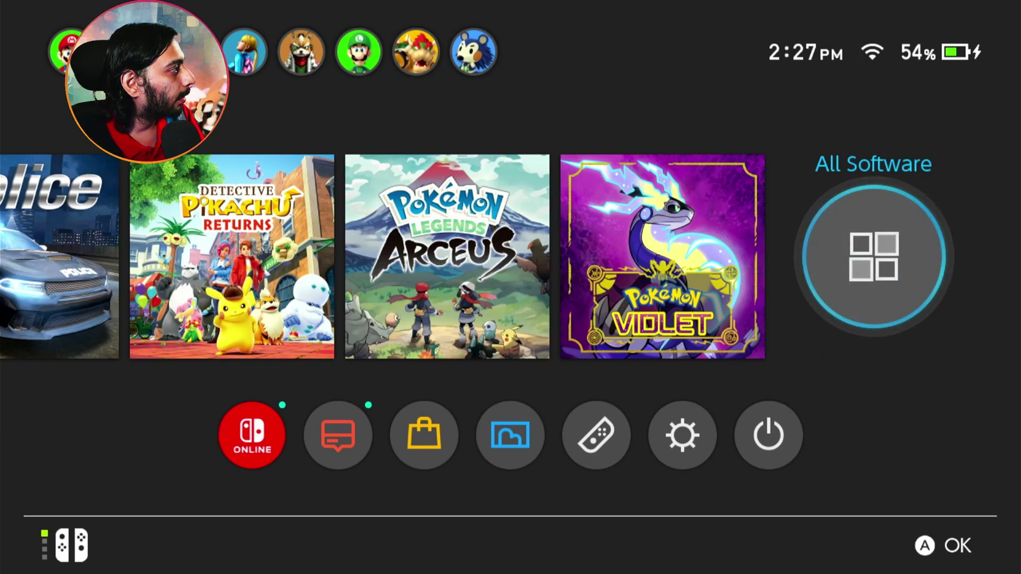
key("Down")
key("Down")
key("Down")
key("Down")
key("Down")
key("Down")
key("Down")
key("Down")
key("Down")
key("Down")
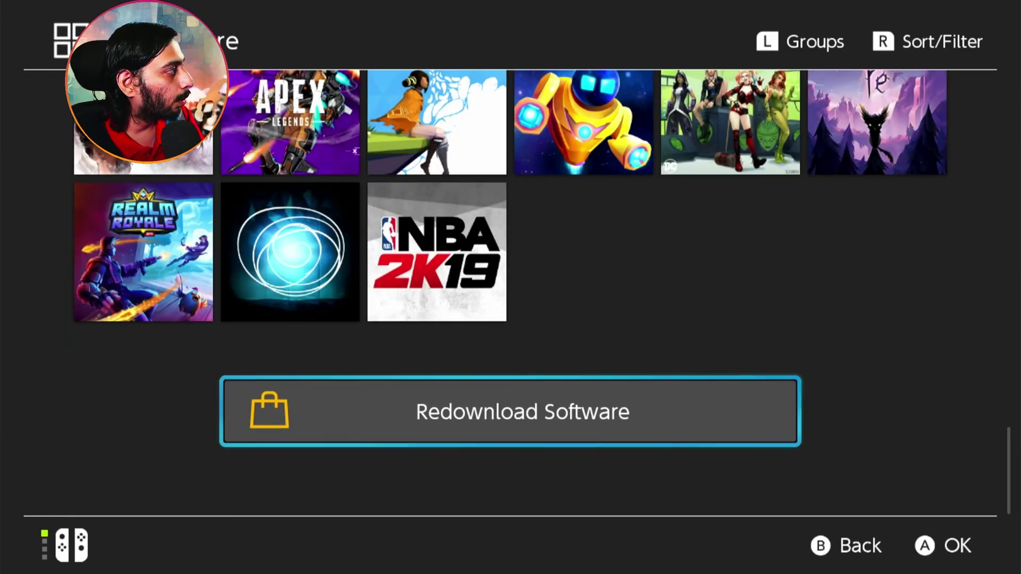
key("Return")
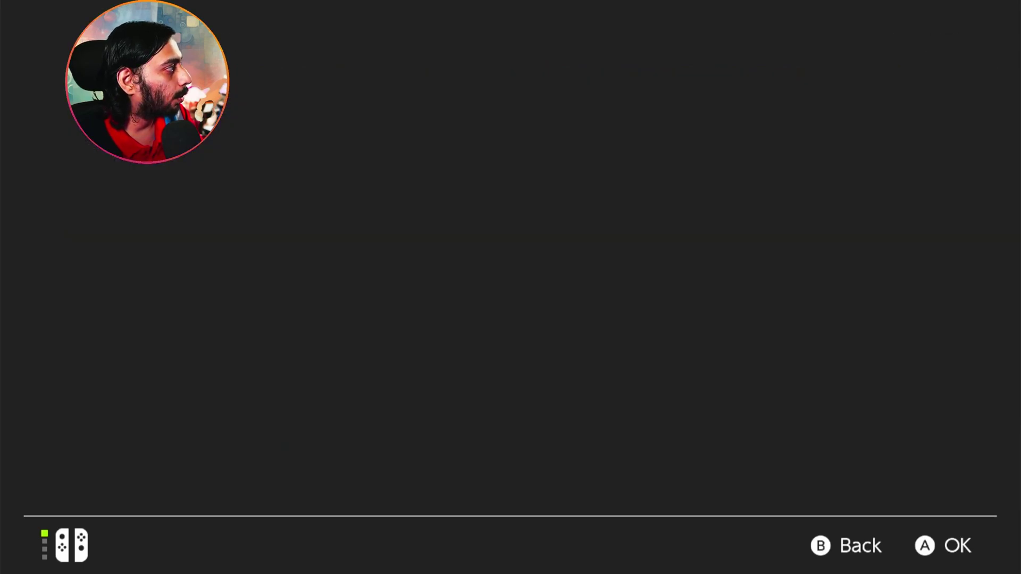
key("Return")
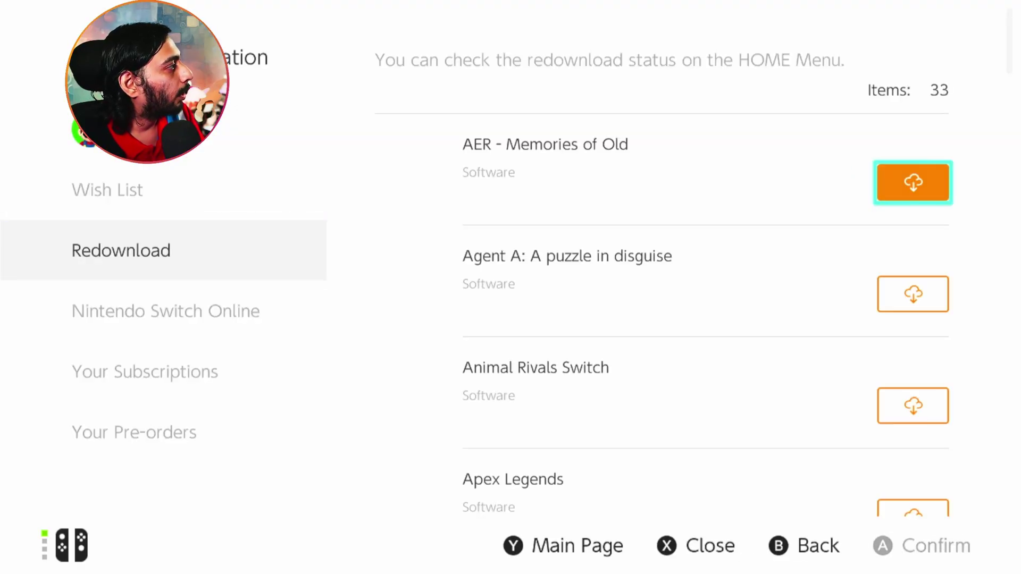
Scroll down the 33-item Redownload list past Dauntless.
key("Down")
key("Down")
key("Down")
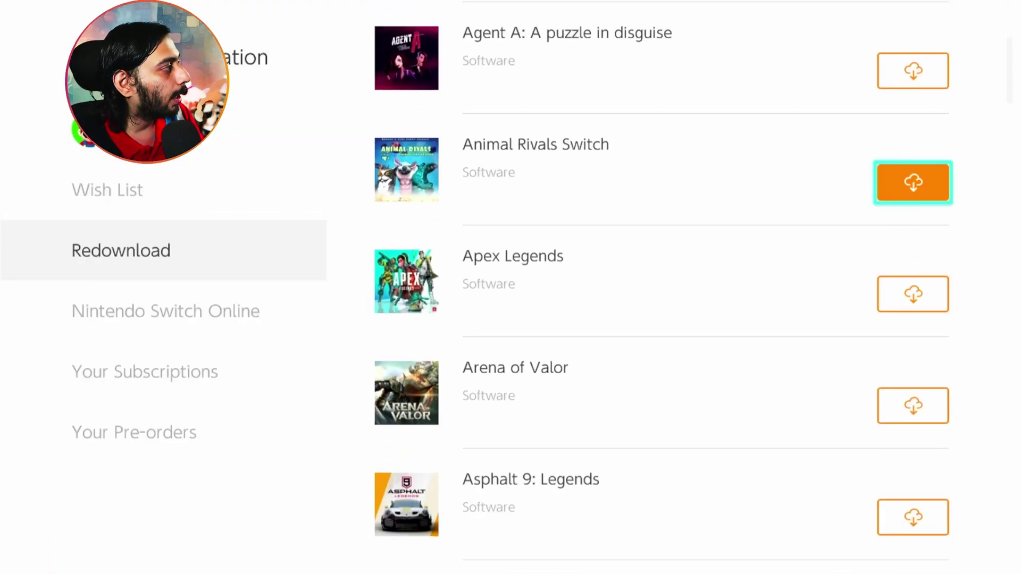
key("Down")
key("Down")
key("Down")
key("Down")
key("Down")
key("Down")
key("Down")
key("Down")
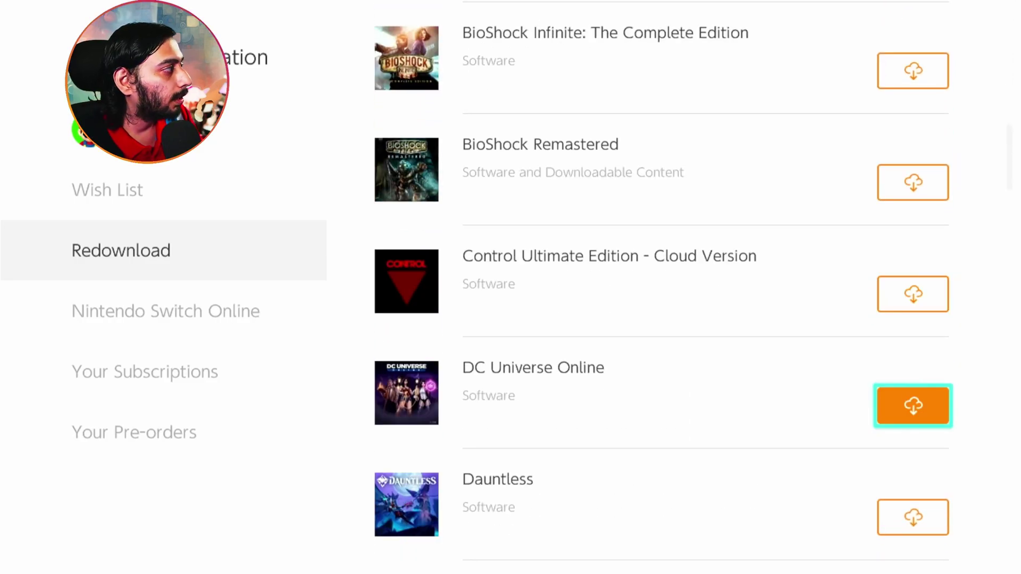
key("Down")
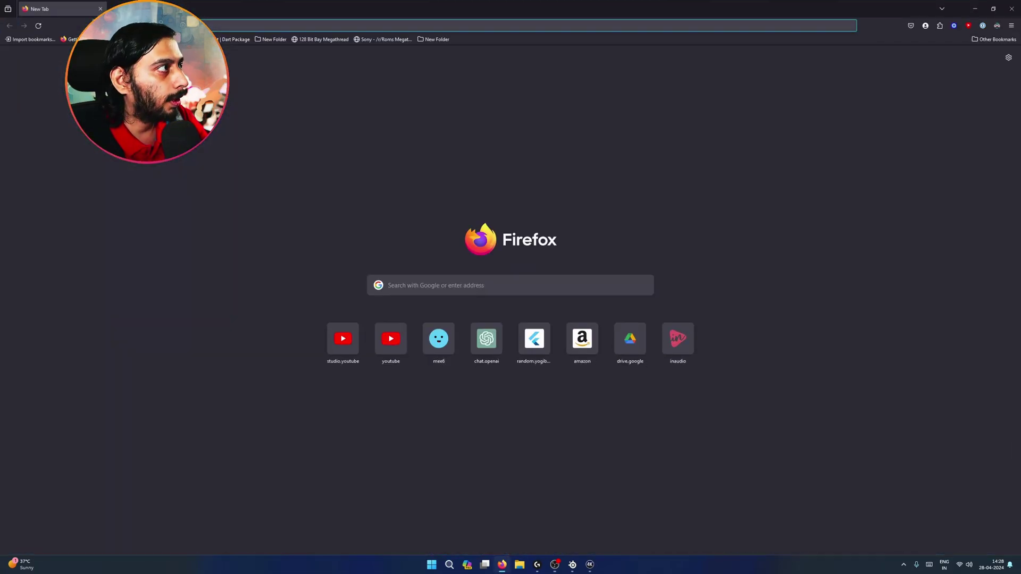
Go to epicgames.com and save the EpicInstaller-15.17.1.msi installer.
type("pic")
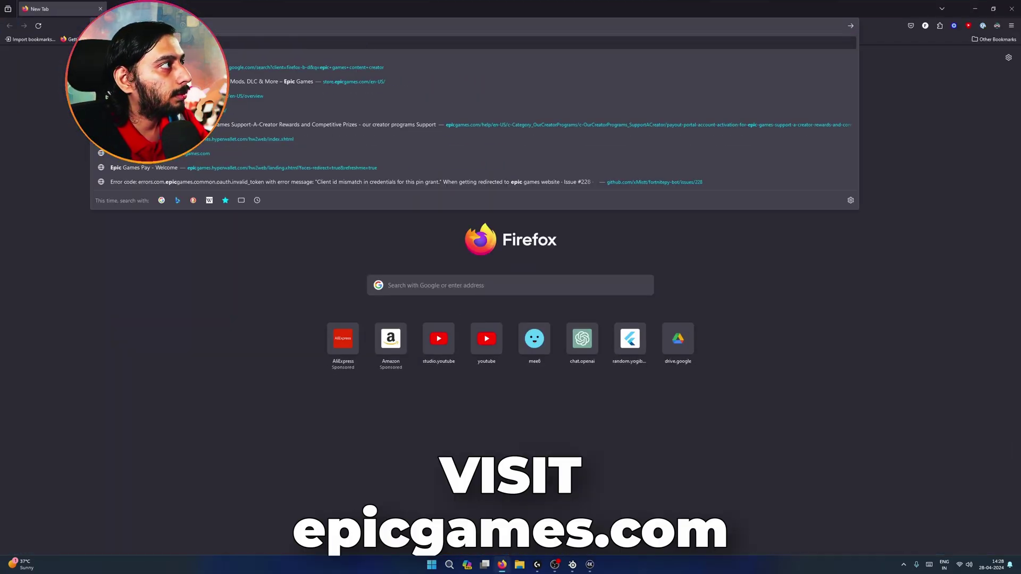
type("games.com")
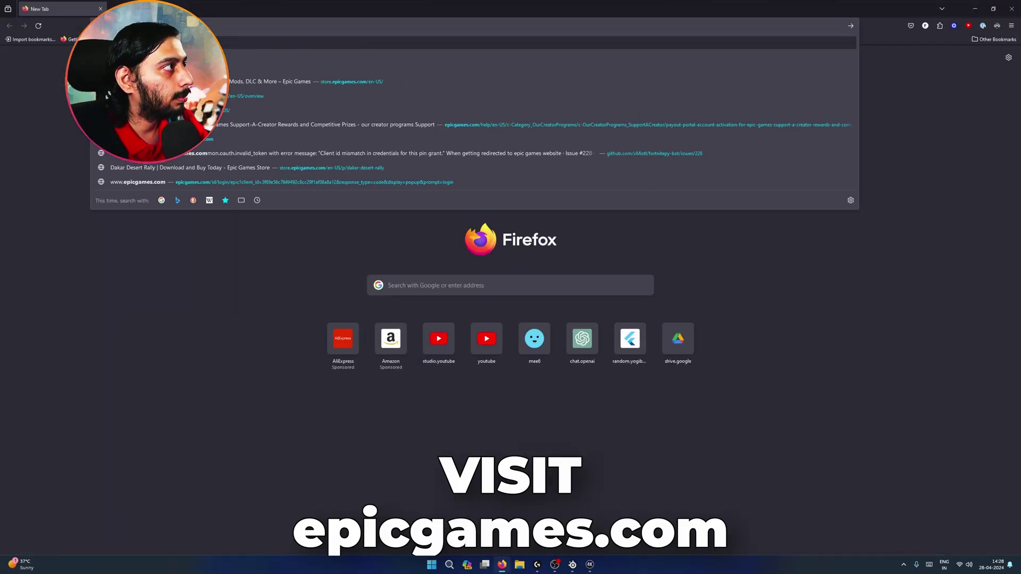
key("Return")
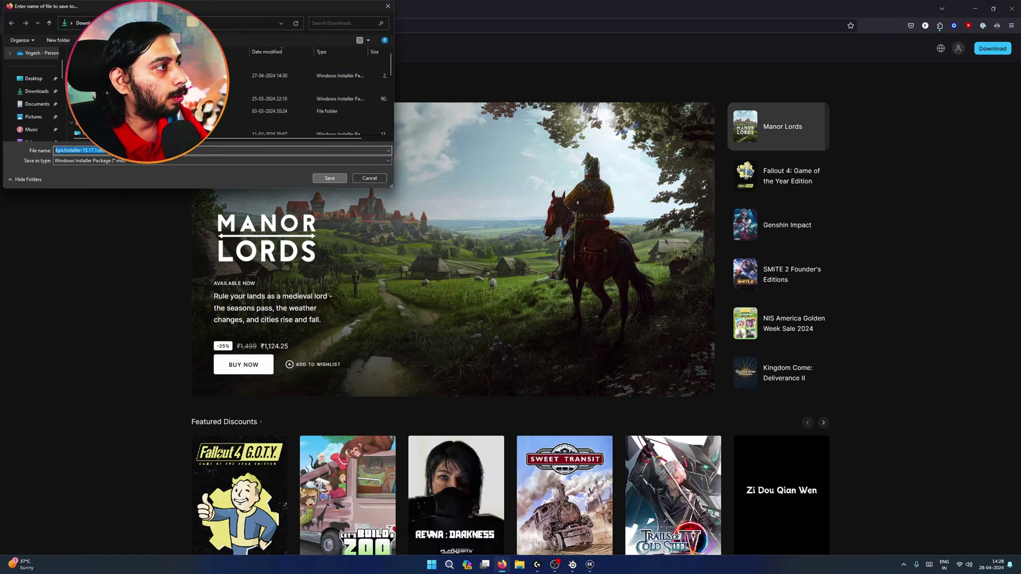
key("Return")
key("Return")
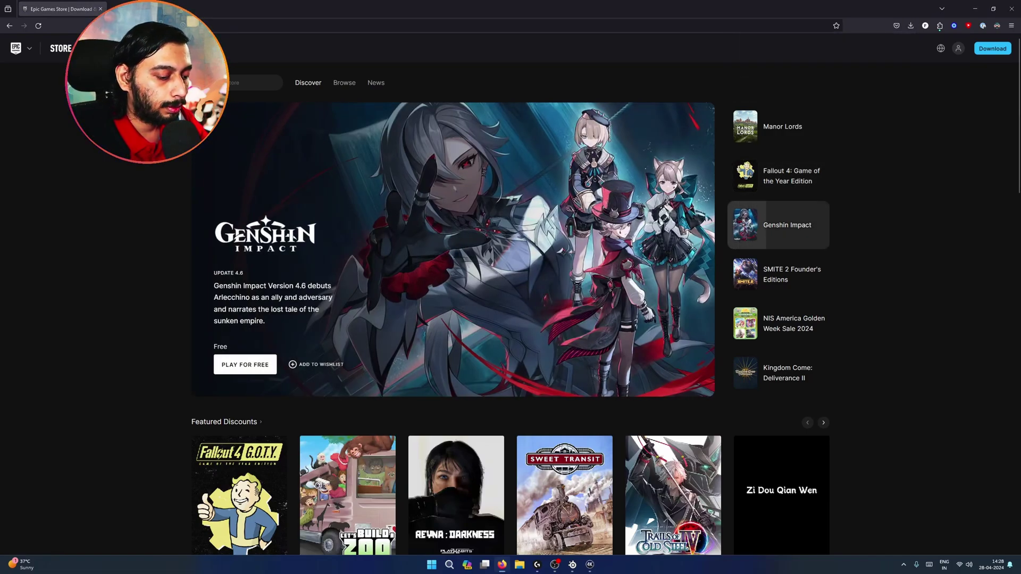
Launch the Epic Games Launcher from Windows search with 'ep'.
key("super")
type("epi")
key("Return")
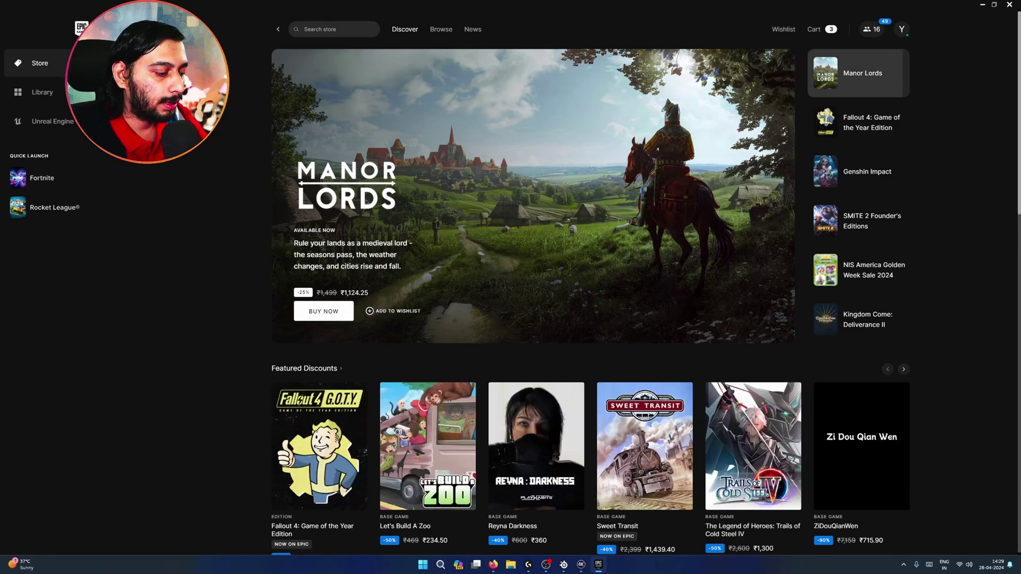
Search the store for 'fortnite', confirm it's In Library, and show it in the Library.
type("fortnite")
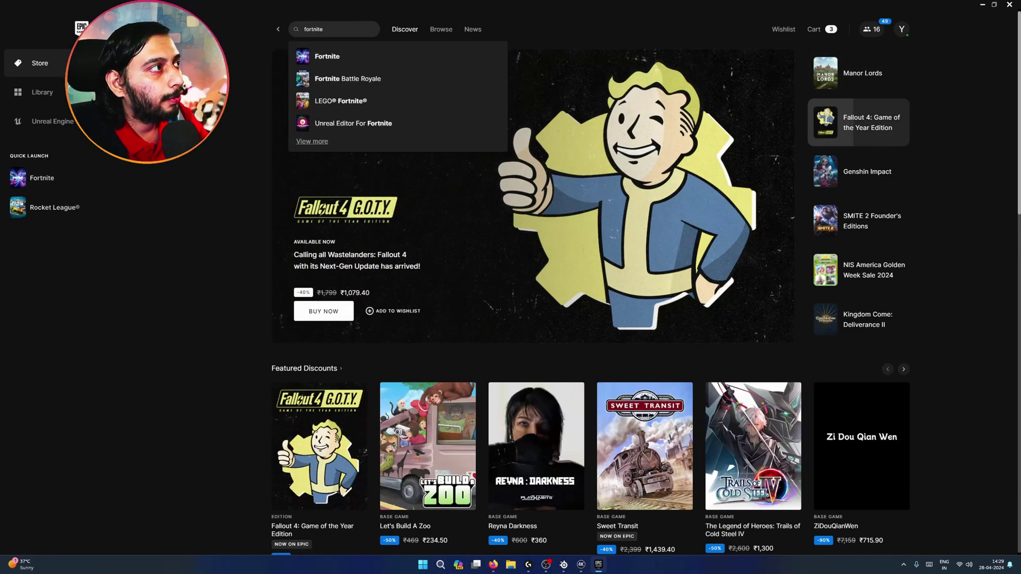
key("Return")
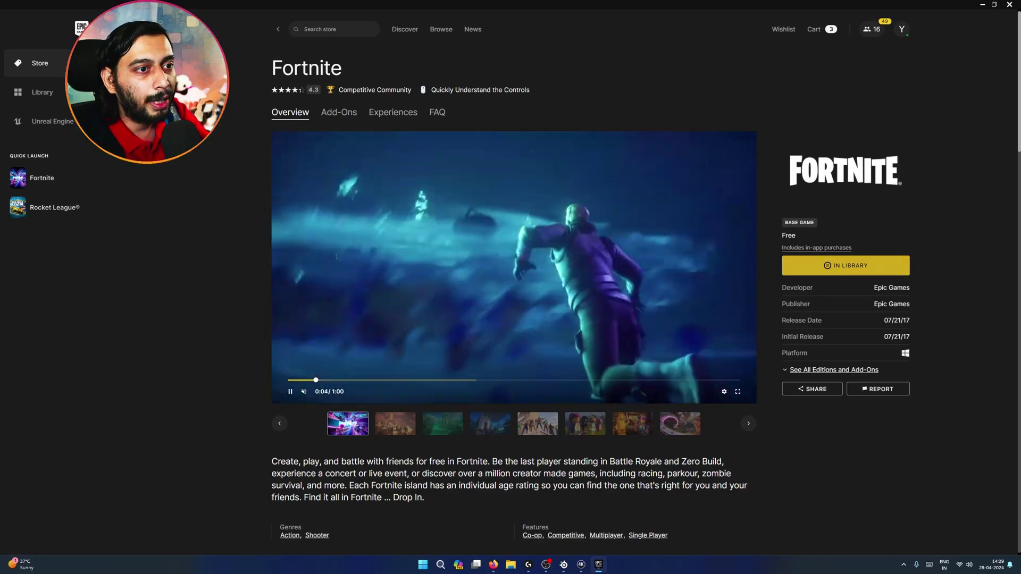
left_click(42, 92)
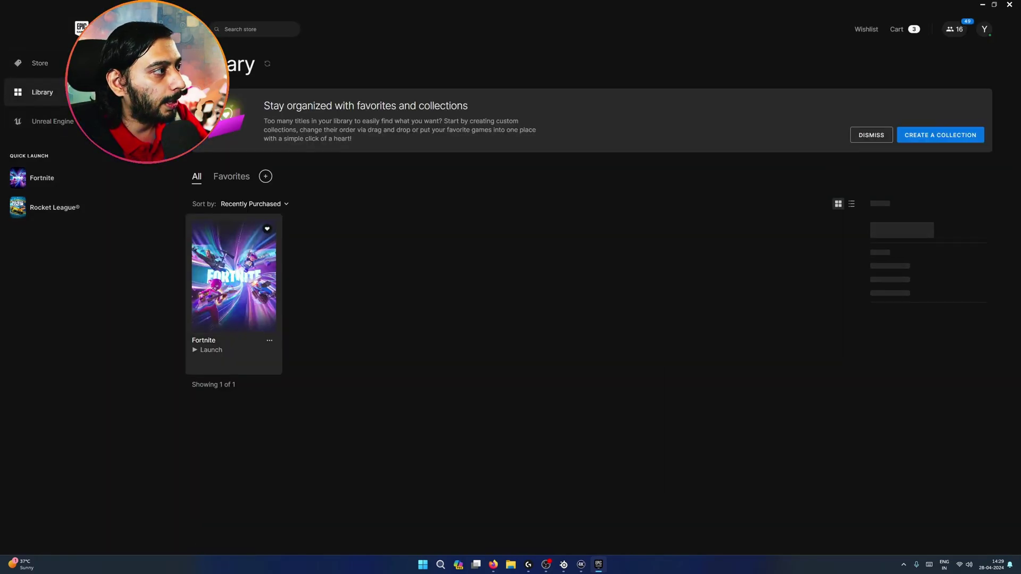